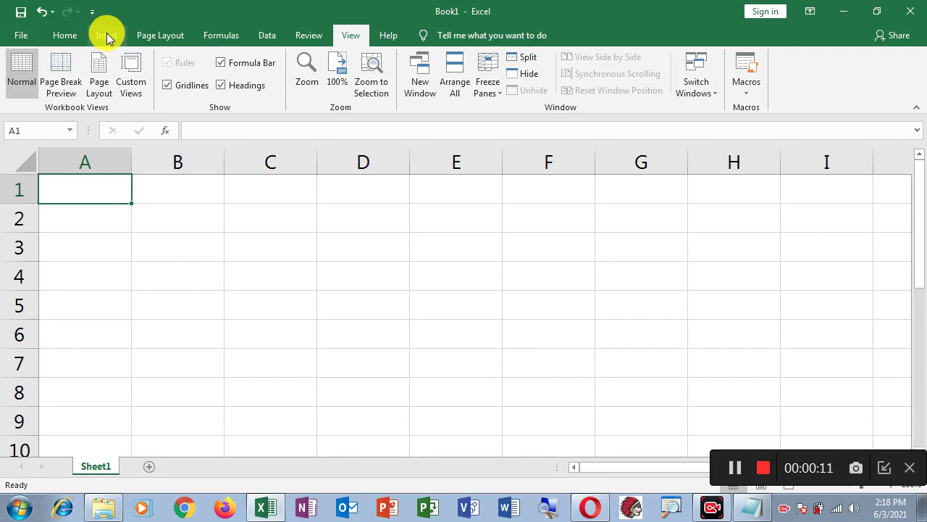
{"action": "left_click", "coordinate": [105, 37]}
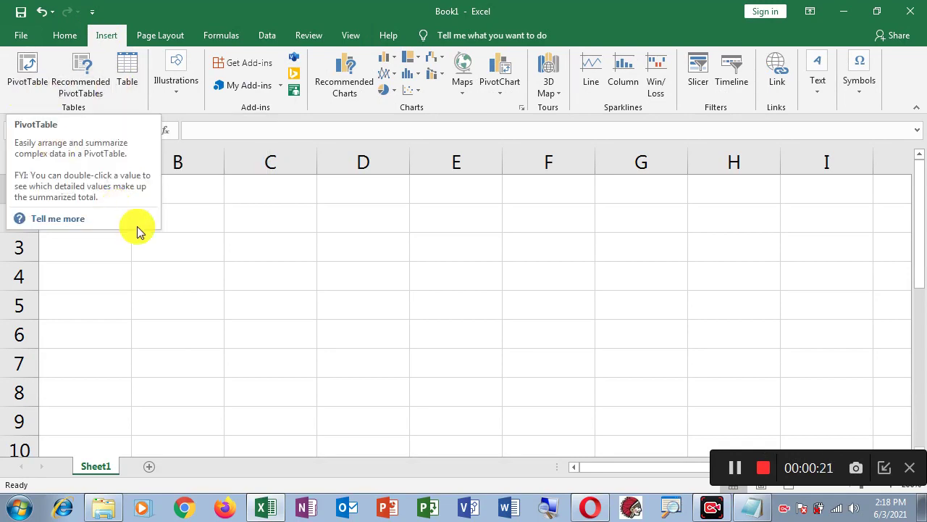
{"action": "left_click", "coordinate": [196, 257]}
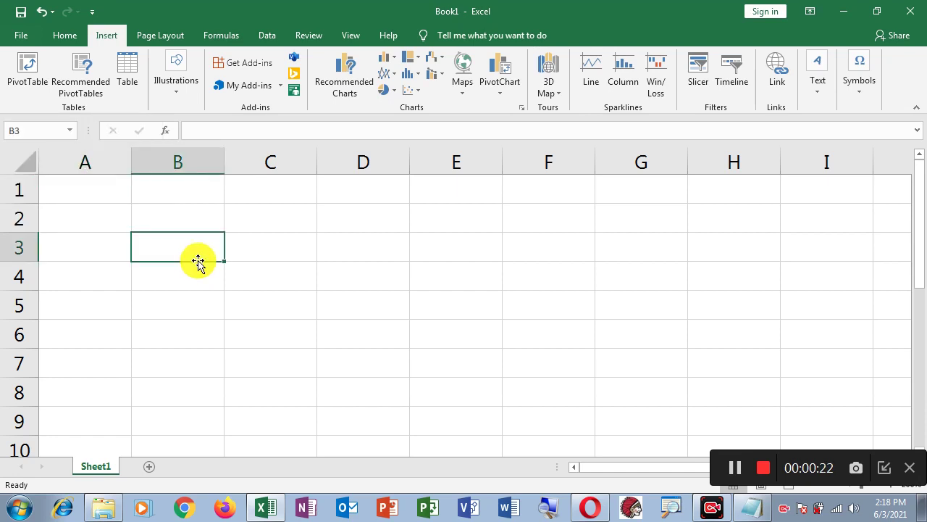
{"action": "left_click", "coordinate": [85, 187]}
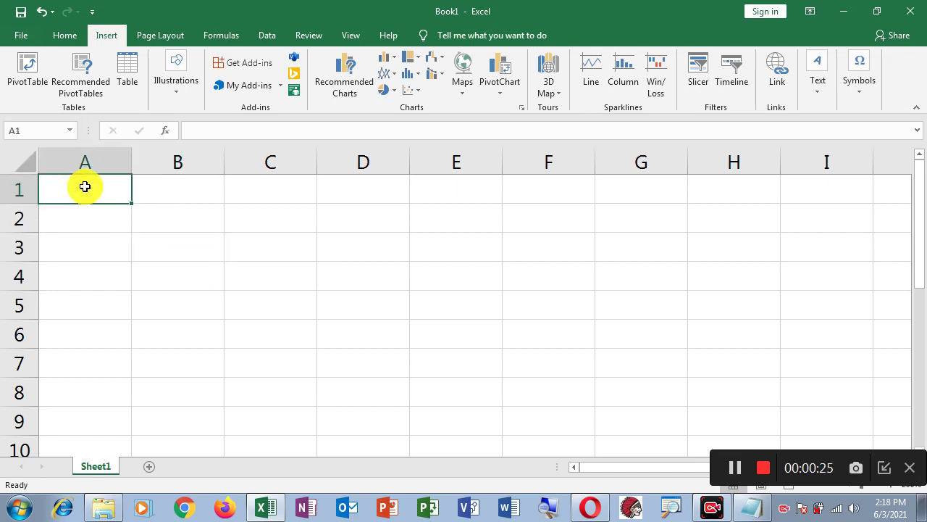
Step: Open the recent workbook "marks" from My Documents
{"action": "left_click", "coordinate": [17, 37]}
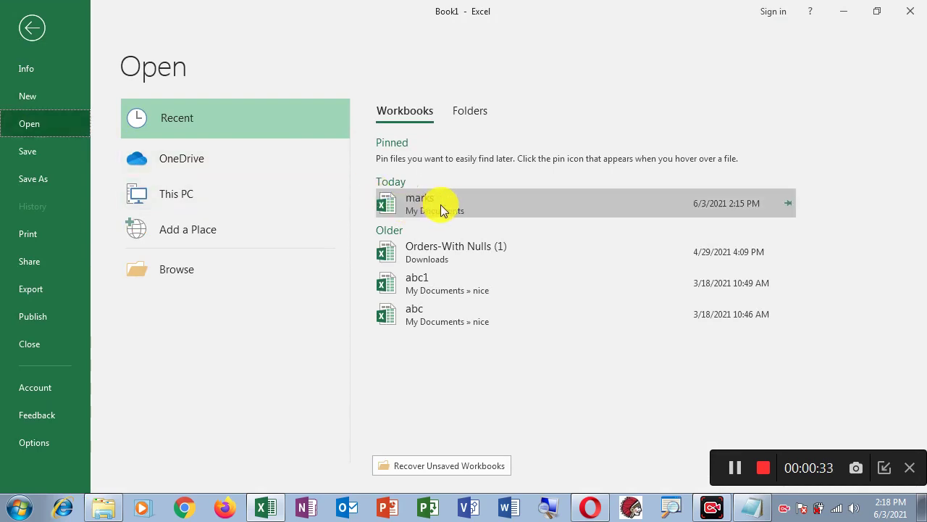
{"action": "left_click", "coordinate": [428, 202]}
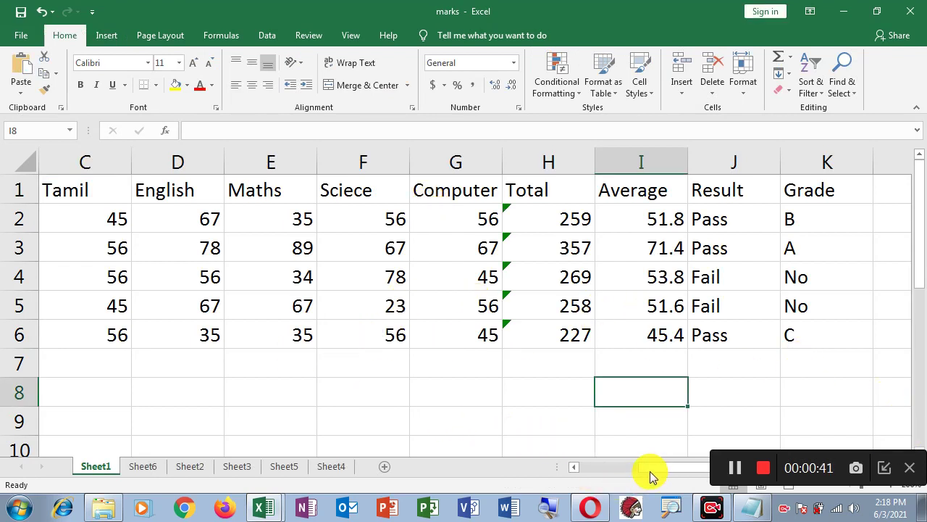
{"action": "left_click_drag", "start_coordinate": [654, 472], "coordinate": [586, 472]}
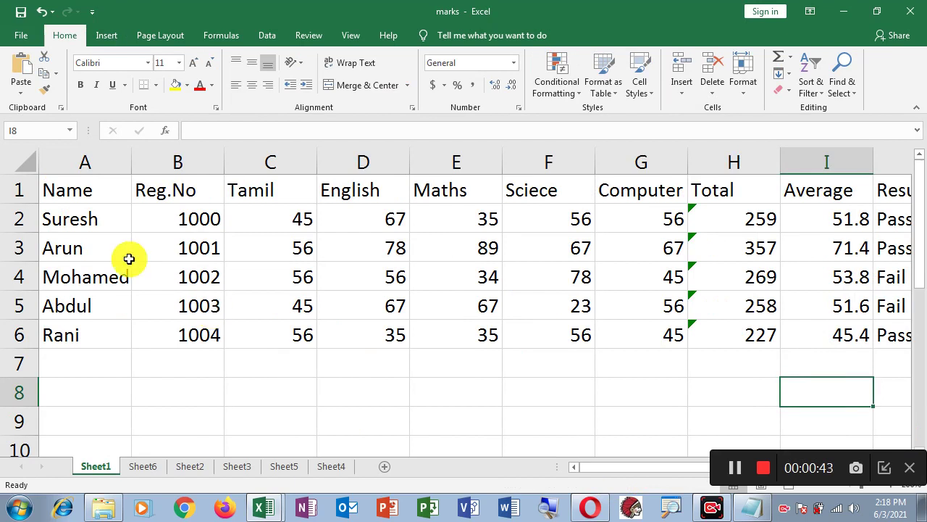
{"action": "left_click", "coordinate": [900, 194]}
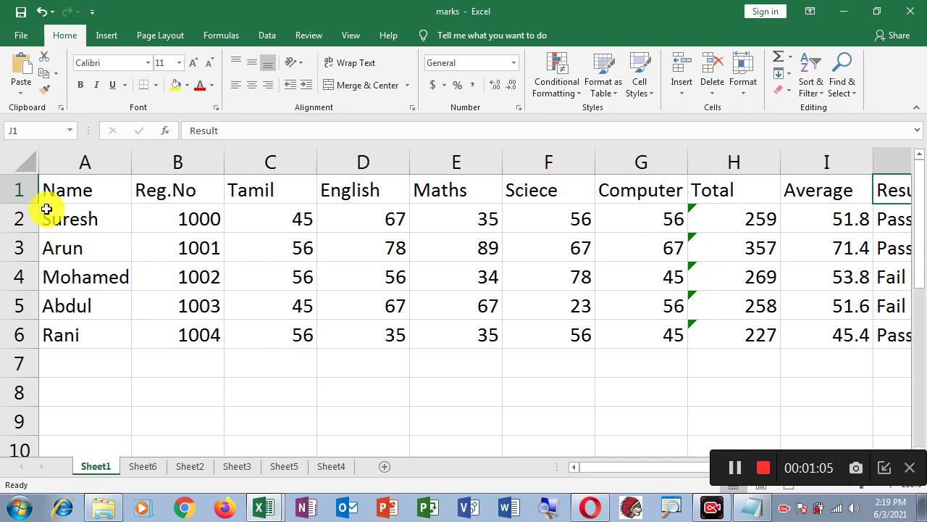
Step: Create a PivotTable from the marks data in Sheet1, range A1:K6, placed on a new worksheet
{"action": "left_click", "coordinate": [90, 185]}
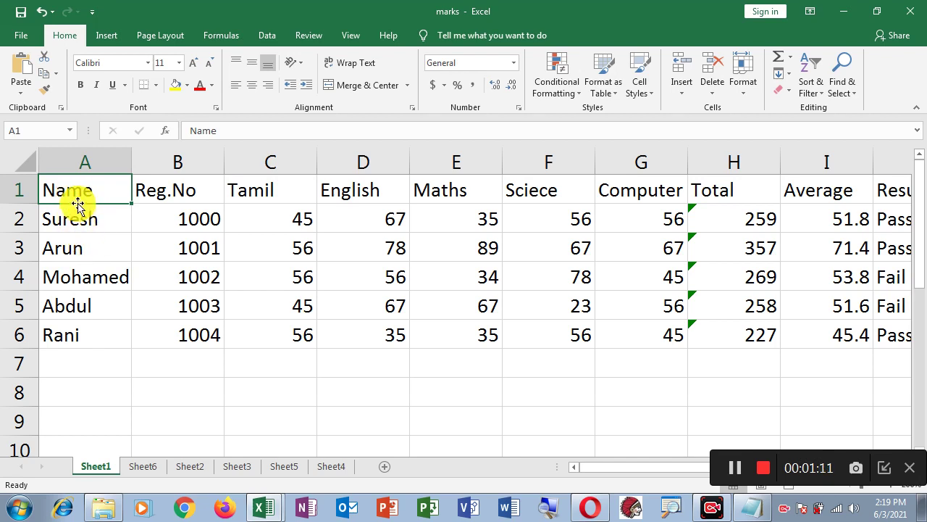
{"action": "left_click", "coordinate": [107, 35]}
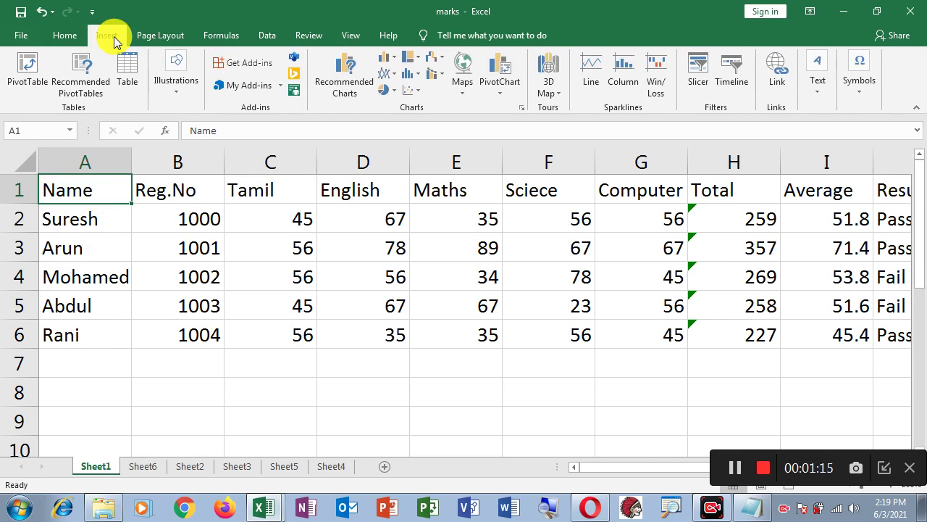
{"action": "left_click", "coordinate": [24, 86]}
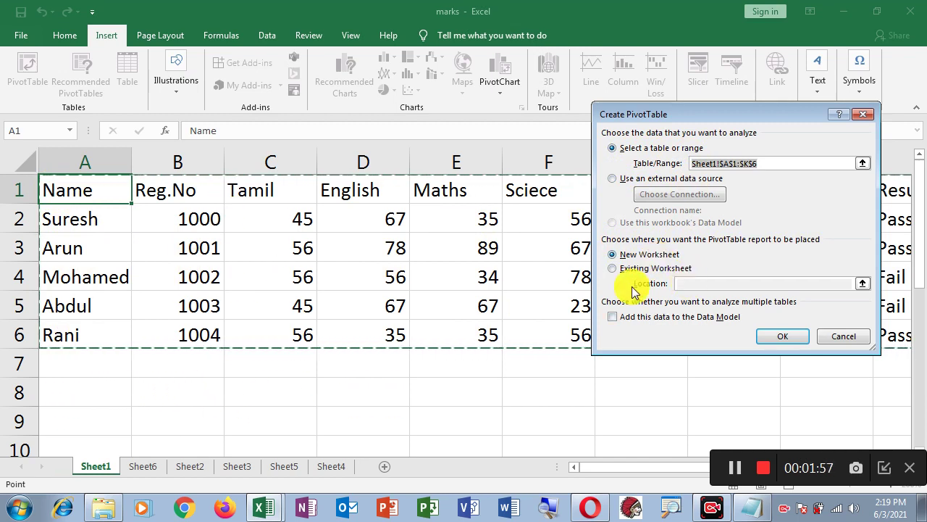
{"action": "left_click", "coordinate": [618, 271]}
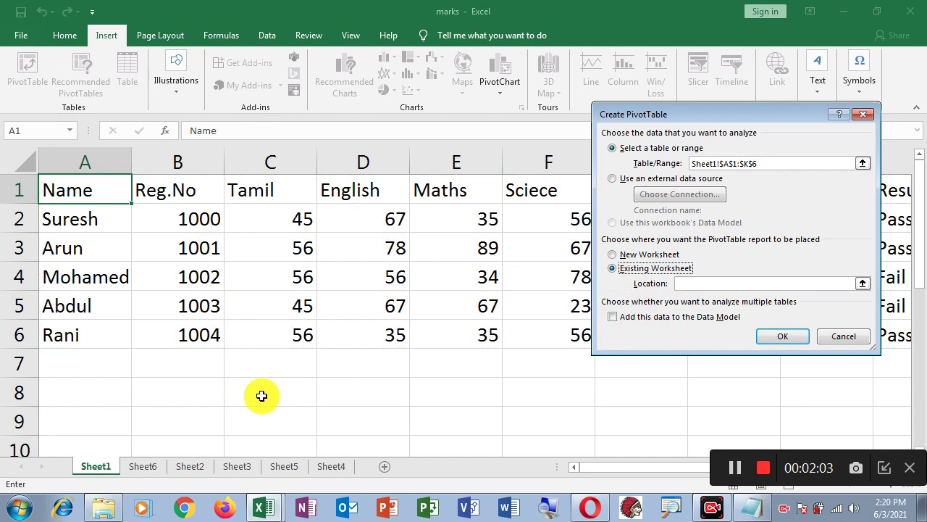
{"action": "left_click", "coordinate": [616, 254]}
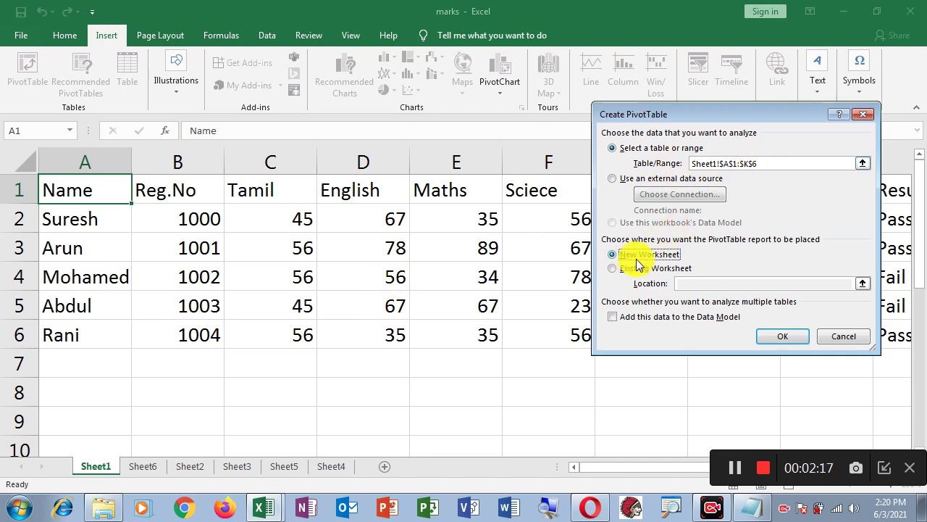
{"action": "left_click", "coordinate": [781, 337]}
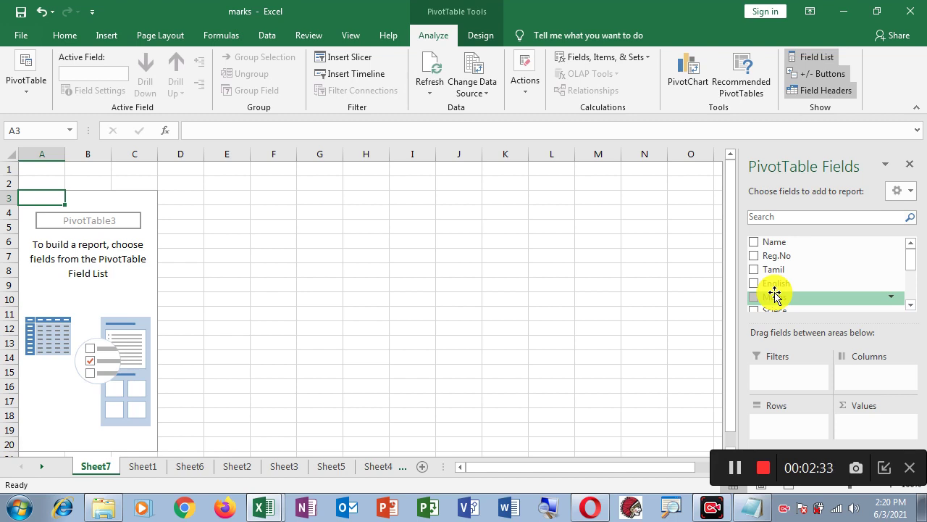
Step: Add the Result field to the PivotTable as a report filter
{"action": "left_click_drag", "start_coordinate": [774, 292], "coordinate": [911, 306]}
{"action": "left_click", "coordinate": [910, 308]}
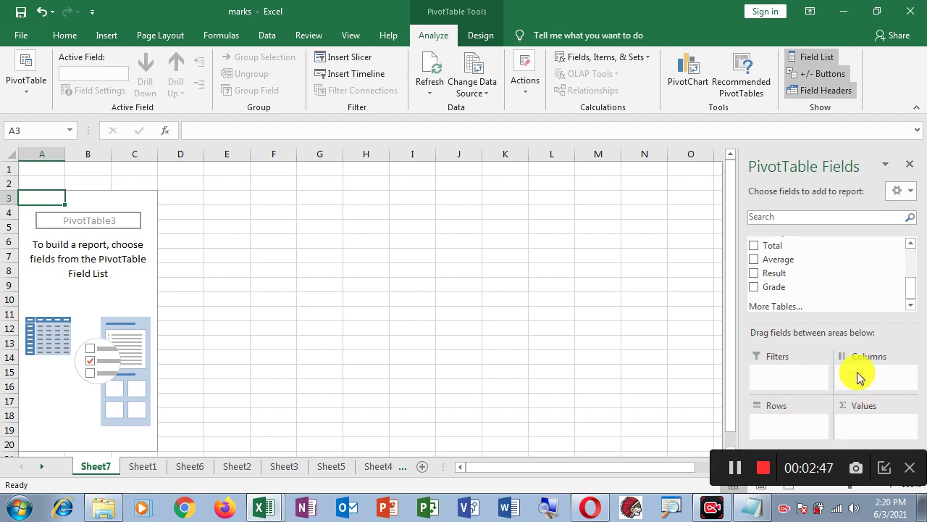
{"action": "left_click", "coordinate": [754, 275]}
{"action": "left_click_drag", "start_coordinate": [781, 422], "coordinate": [776, 375]}
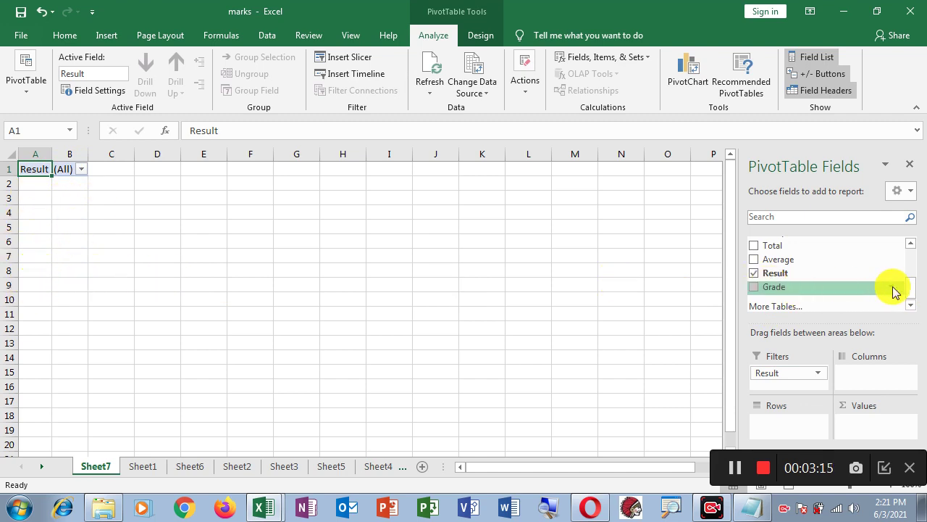
Step: Add the Name field to the PivotTable's rows
{"action": "mouse_move", "coordinate": [916, 293]}
{"action": "left_mouse_down"}
{"action": "mouse_move", "coordinate": [913, 261]}
{"action": "mouse_move", "coordinate": [916, 301]}
{"action": "left_mouse_up"}
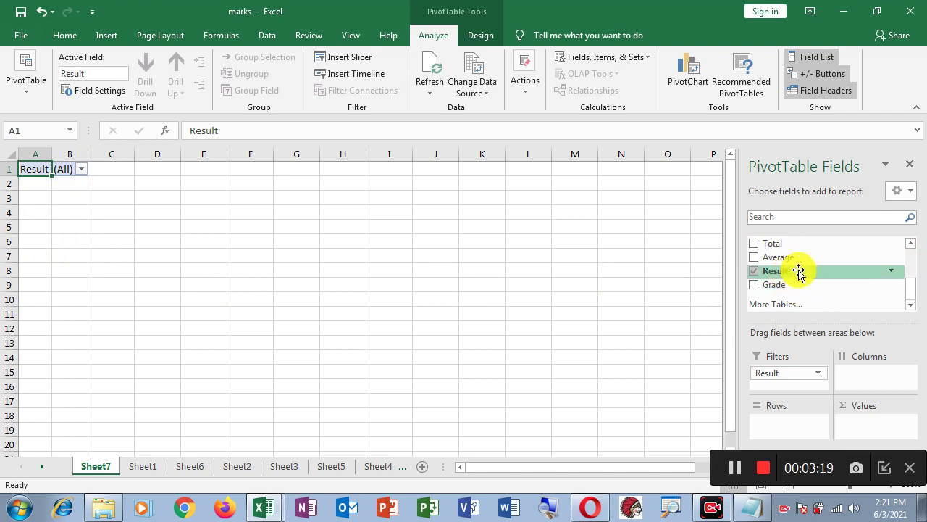
{"action": "left_click_drag", "start_coordinate": [910, 289], "coordinate": [910, 253]}
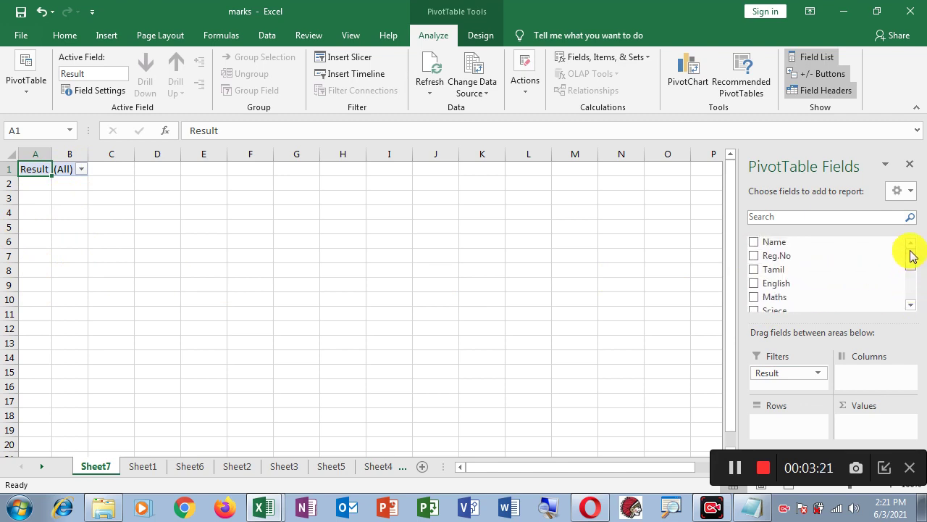
{"action": "left_click_drag", "start_coordinate": [772, 243], "coordinate": [768, 424]}
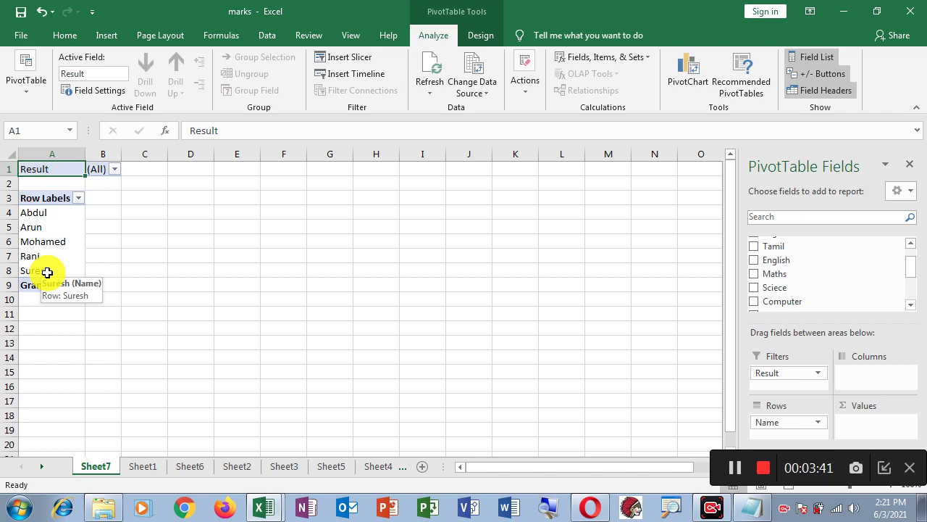
Step: Filter the PivotTable by Result to show only the Fail students
{"action": "left_click", "coordinate": [116, 171]}
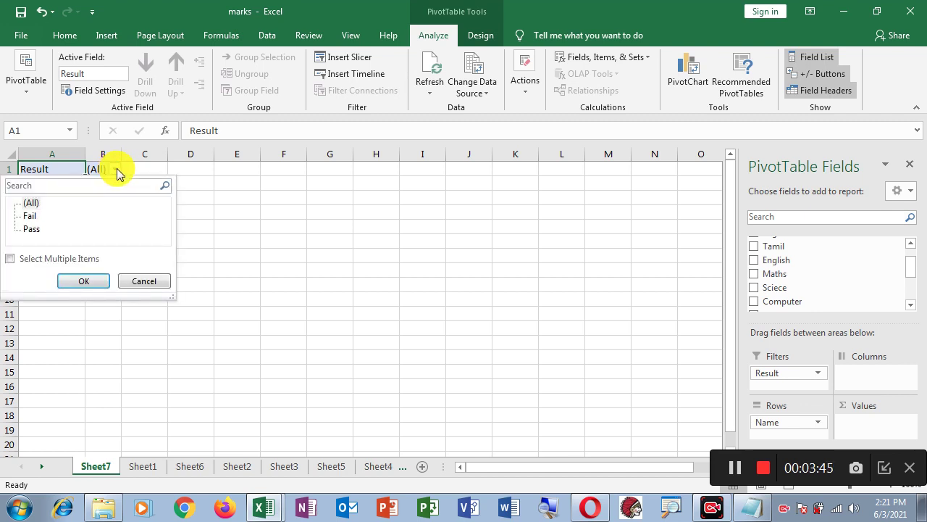
{"action": "left_click", "coordinate": [29, 216]}
{"action": "left_click", "coordinate": [82, 283]}
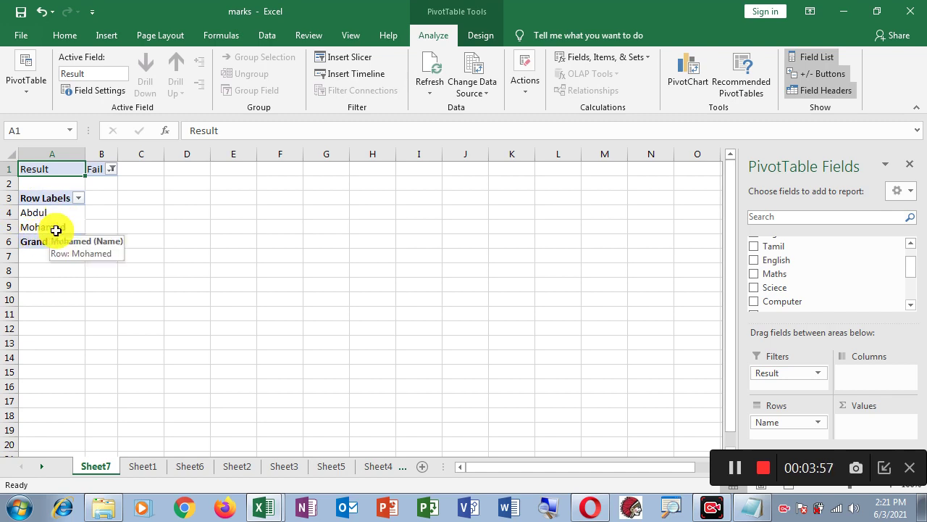
Step: Change the PivotTable's Result filter to Pass
{"action": "left_click", "coordinate": [111, 170]}
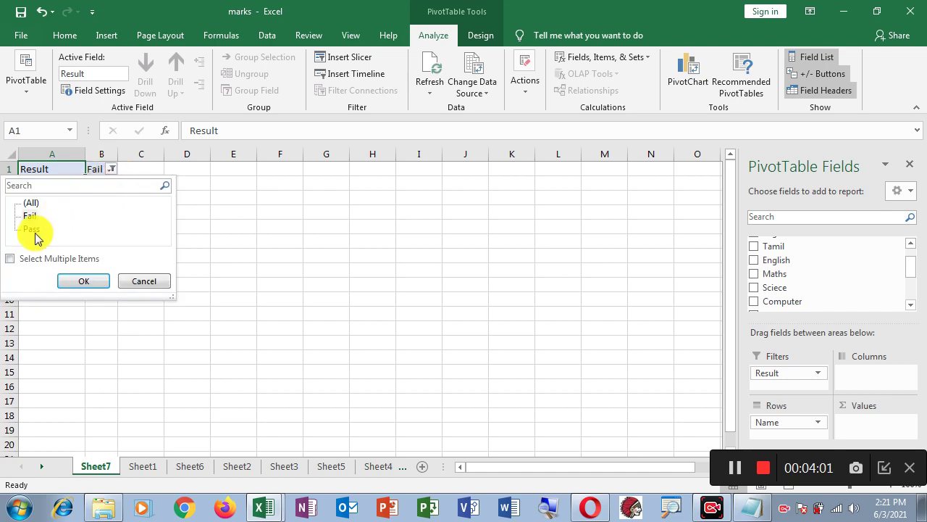
{"action": "left_click", "coordinate": [78, 283]}
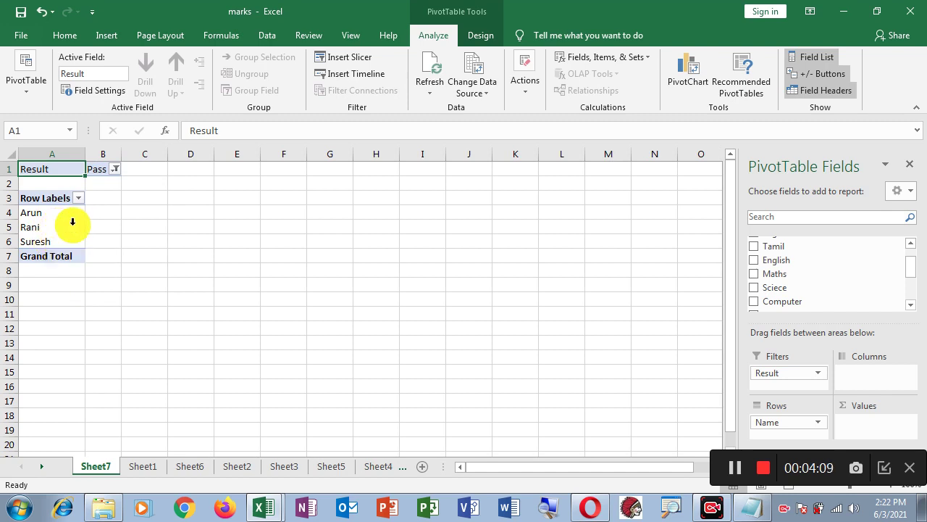
{"action": "left_click", "coordinate": [78, 199]}
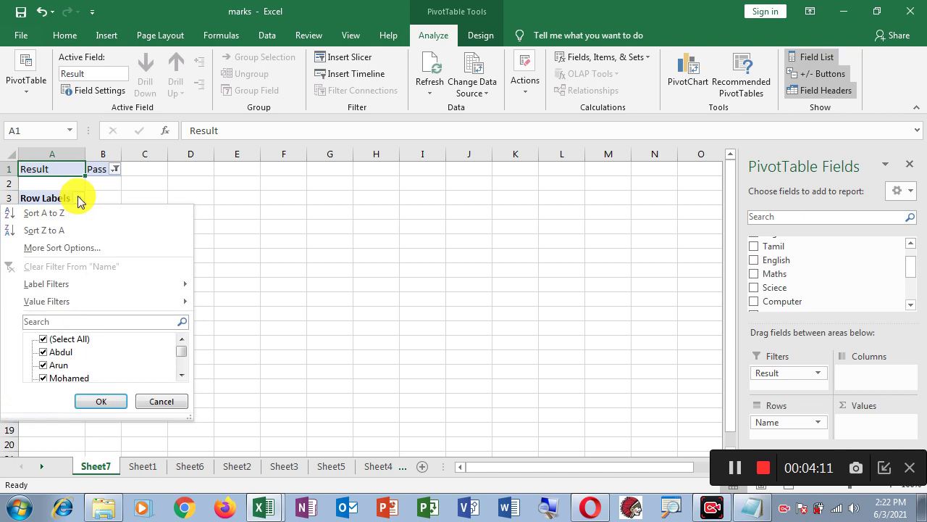
{"action": "left_click", "coordinate": [280, 227]}
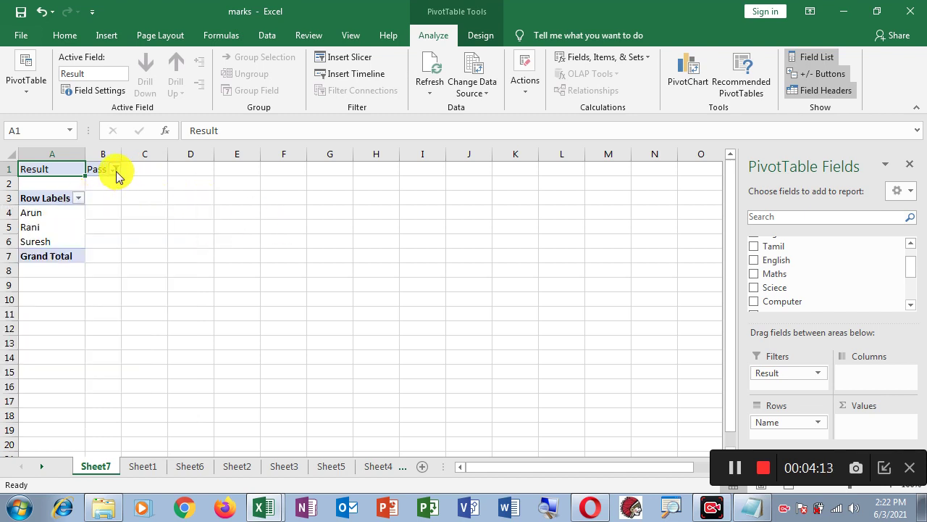
Step: Reset the PivotTable's Result filter to (All)
{"action": "left_click", "coordinate": [115, 168]}
{"action": "left_click", "coordinate": [33, 204]}
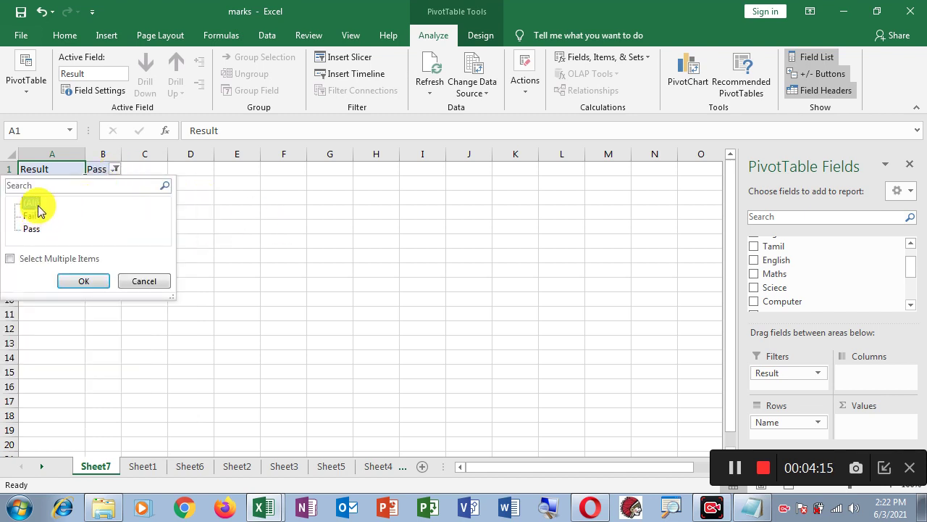
{"action": "left_click", "coordinate": [83, 281]}
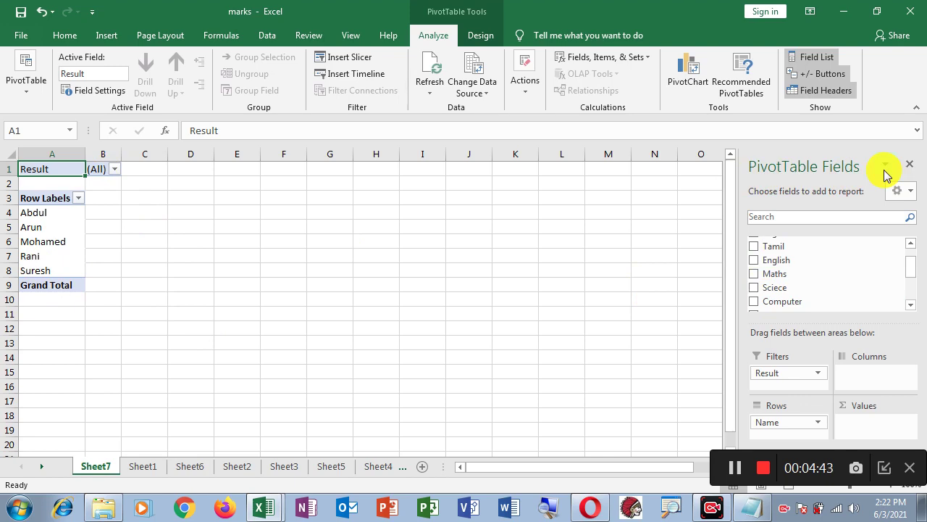
Step: Return to Sheet1 and examine the Grade column and the formula in cell K2
{"action": "left_click", "coordinate": [310, 291]}
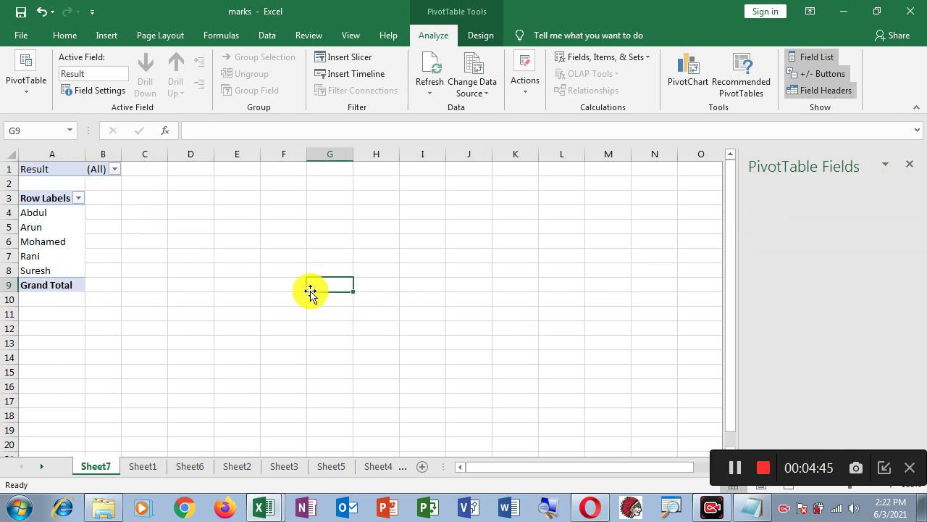
{"action": "left_click", "coordinate": [149, 465]}
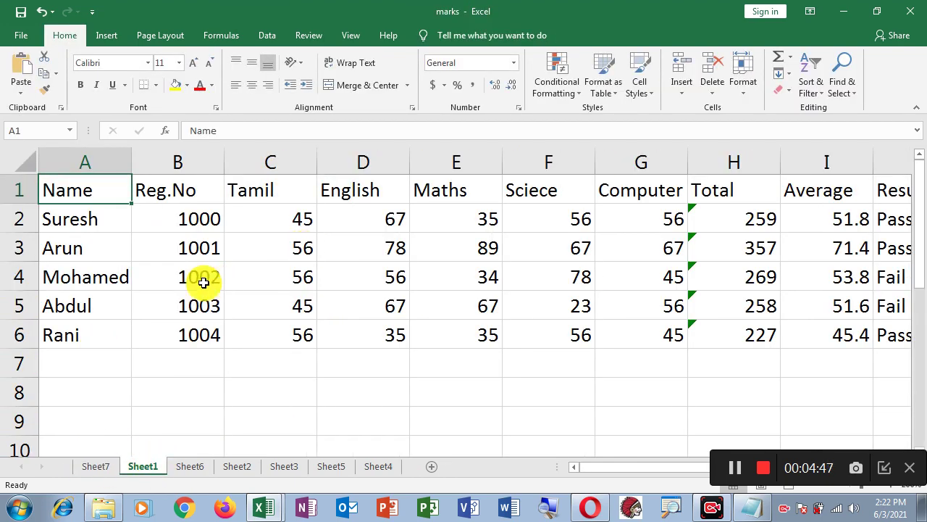
{"action": "left_click", "coordinate": [253, 389]}
{"action": "left_click", "coordinate": [75, 190]}
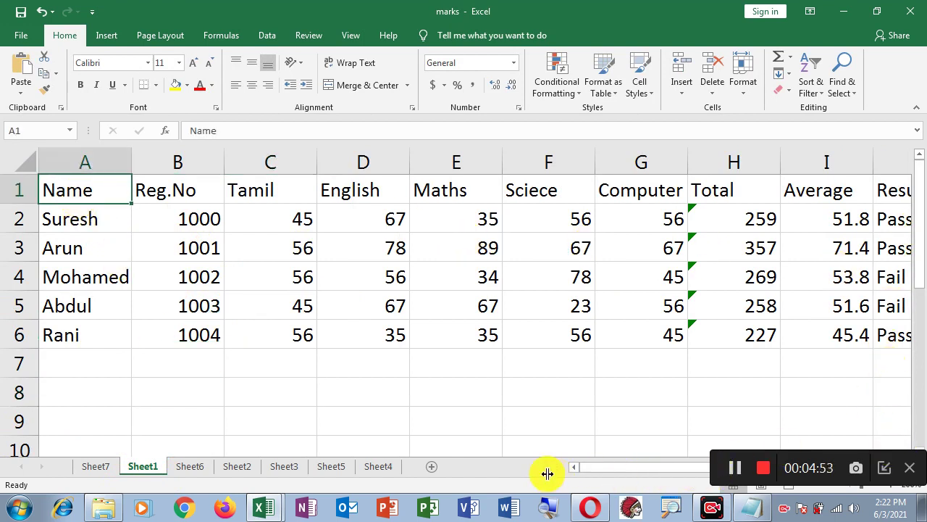
{"action": "left_click_drag", "start_coordinate": [602, 472], "coordinate": [817, 270]}
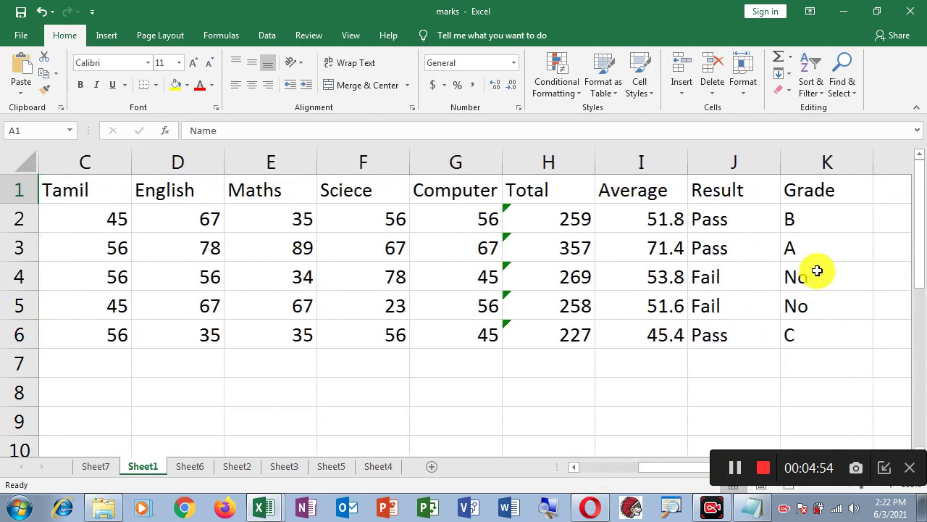
{"action": "left_click", "coordinate": [800, 221]}
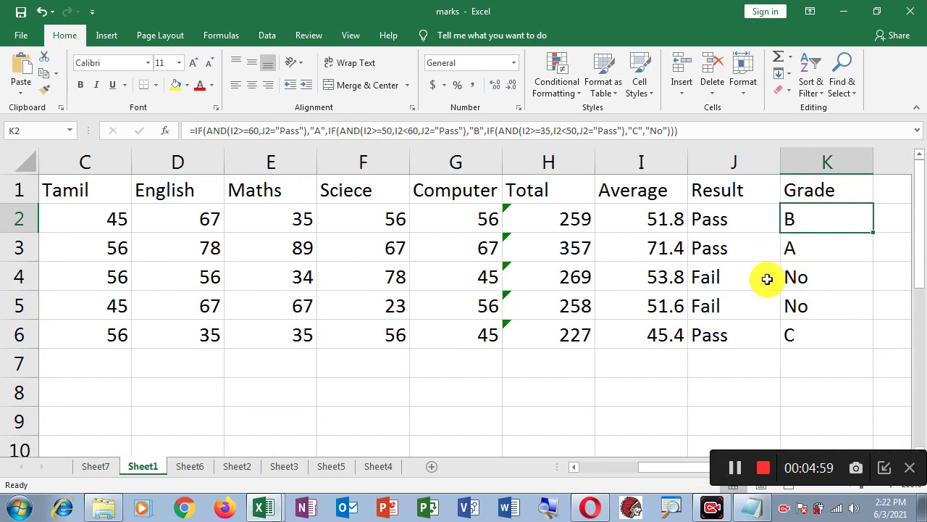
Step: Create a second PivotTable from Sheet1 range A1:K6 on another new worksheet
{"action": "left_click", "coordinate": [78, 191]}
{"action": "key", "text": "Left"}
{"action": "key", "text": "Left"}
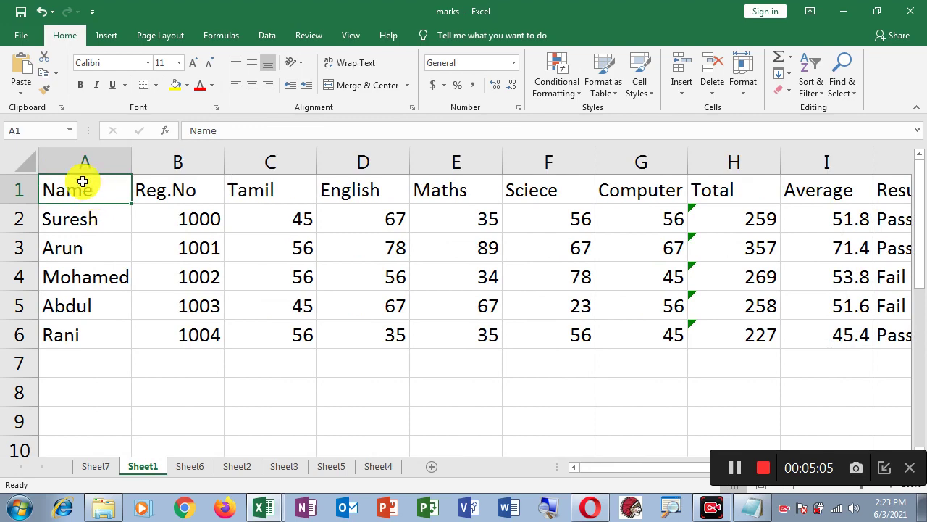
{"action": "left_click", "coordinate": [105, 36]}
{"action": "left_click", "coordinate": [19, 73]}
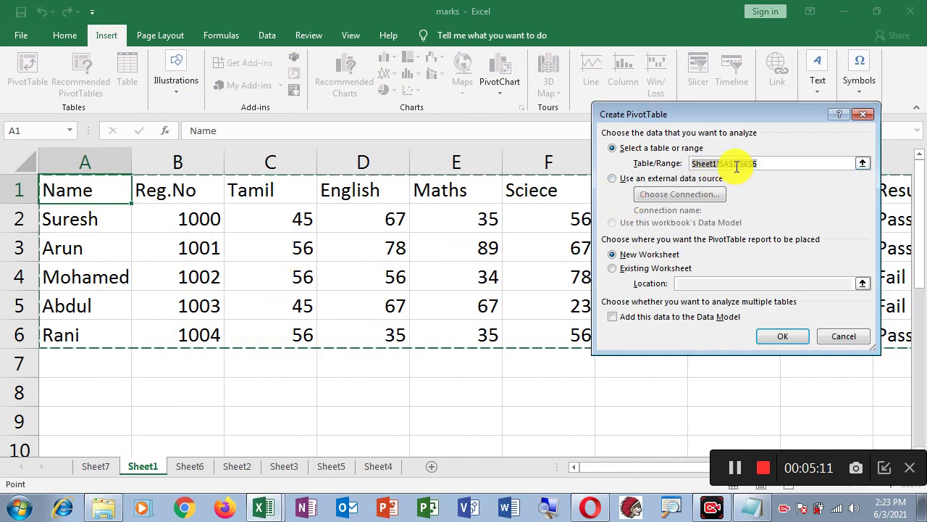
{"action": "left_click", "coordinate": [789, 340]}
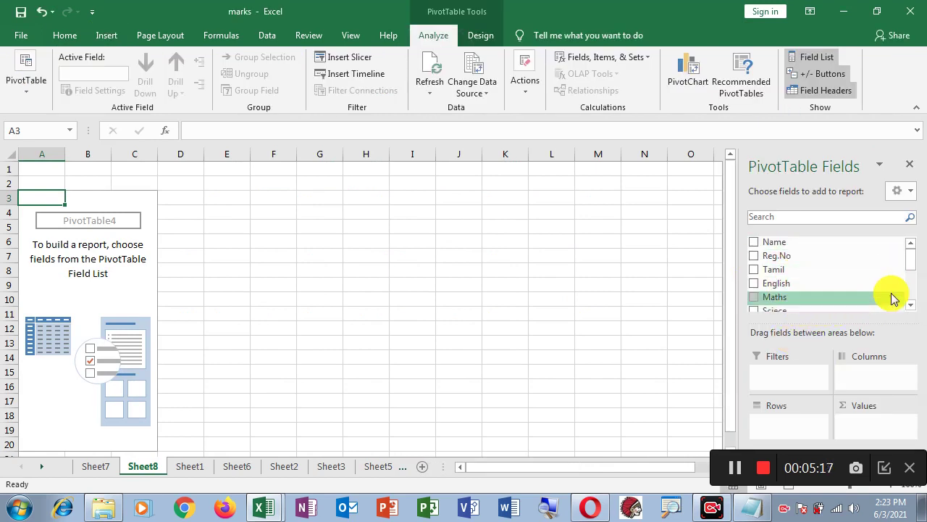
Step: Add the Grade field to the new PivotTable as a report filter
{"action": "left_click", "coordinate": [911, 307]}
{"action": "left_click", "coordinate": [911, 307]}
{"action": "left_click", "coordinate": [911, 307]}
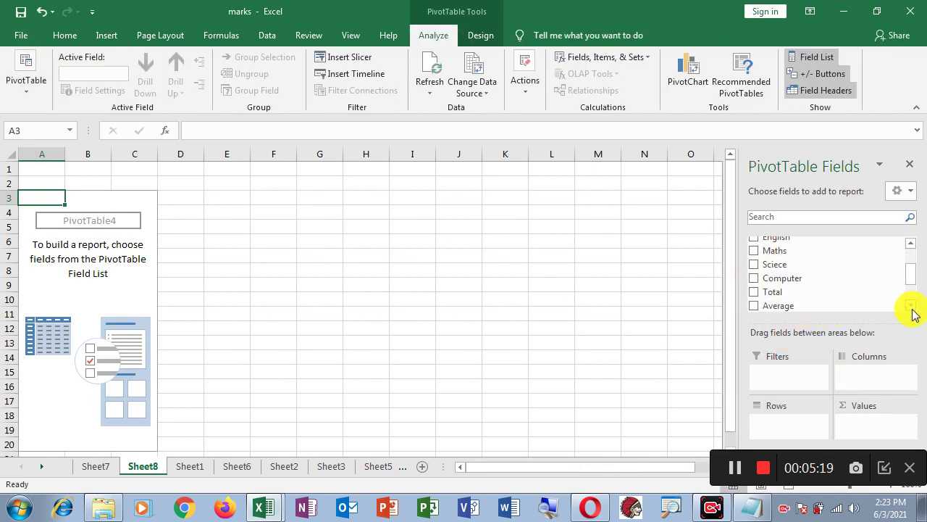
{"action": "left_click", "coordinate": [911, 307]}
{"action": "left_click", "coordinate": [912, 307]}
{"action": "left_click_drag", "start_coordinate": [768, 299], "coordinate": [770, 376]}
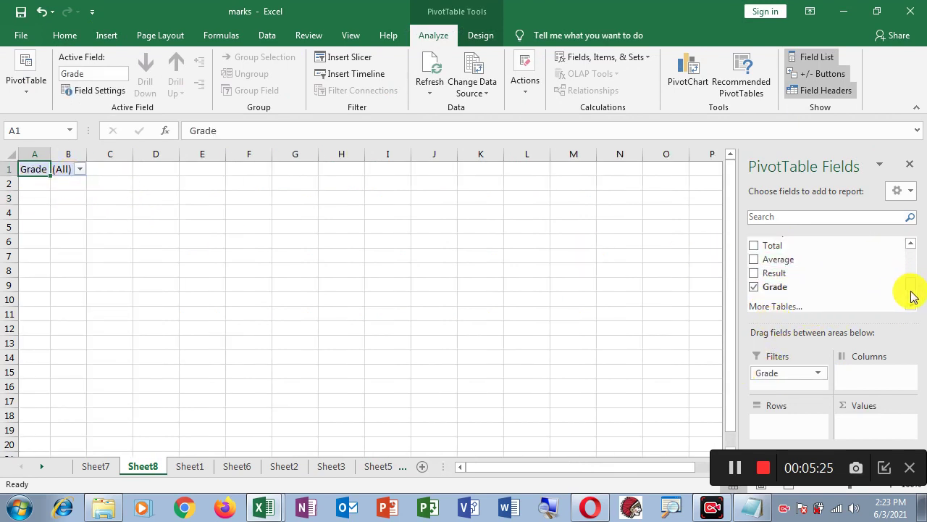
Step: Add the Name field to the PivotTable's rows
{"action": "left_click_drag", "start_coordinate": [911, 296], "coordinate": [912, 266]}
{"action": "scroll", "coordinate": [819, 248], "scroll_direction": "up", "scroll_amount": 1}
{"action": "left_click_drag", "start_coordinate": [819, 249], "coordinate": [788, 428]}
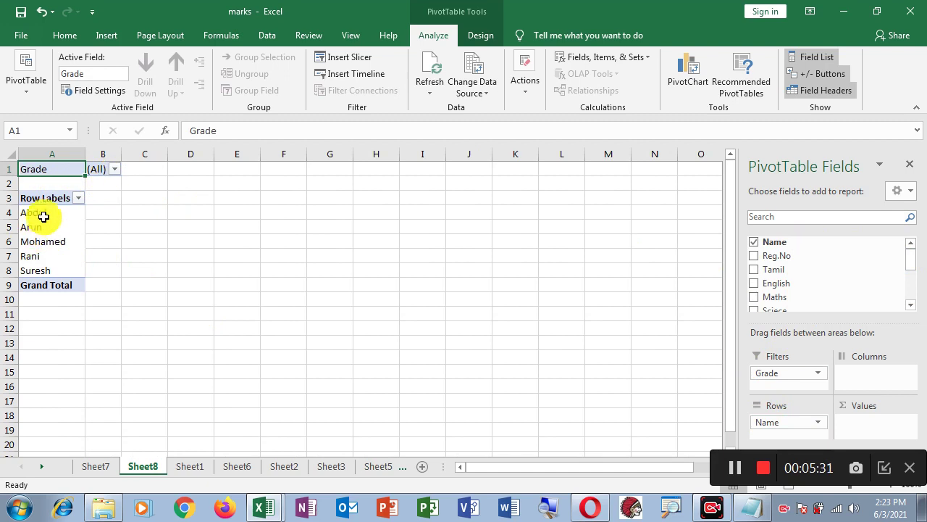
Step: Filter the PivotTable's student names to Grade A
{"action": "left_click", "coordinate": [115, 169]}
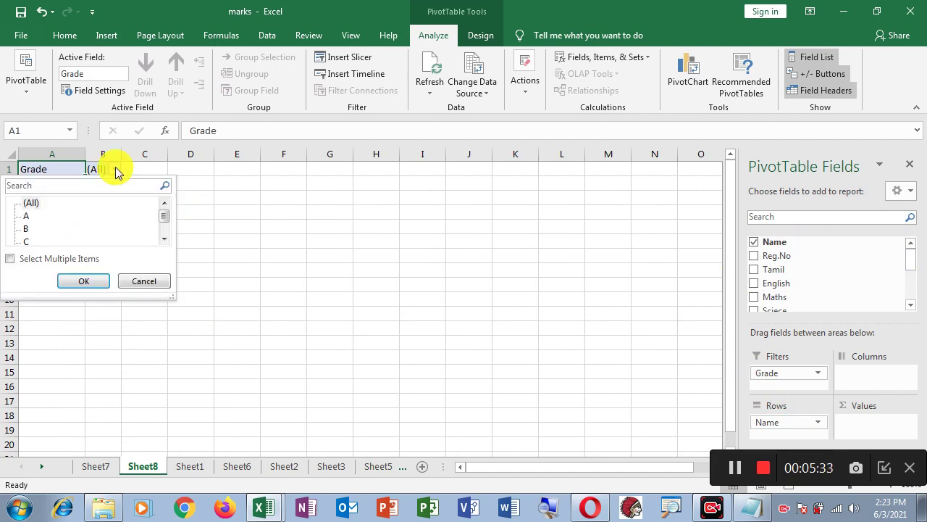
{"action": "left_click", "coordinate": [26, 216]}
{"action": "left_click", "coordinate": [82, 286]}
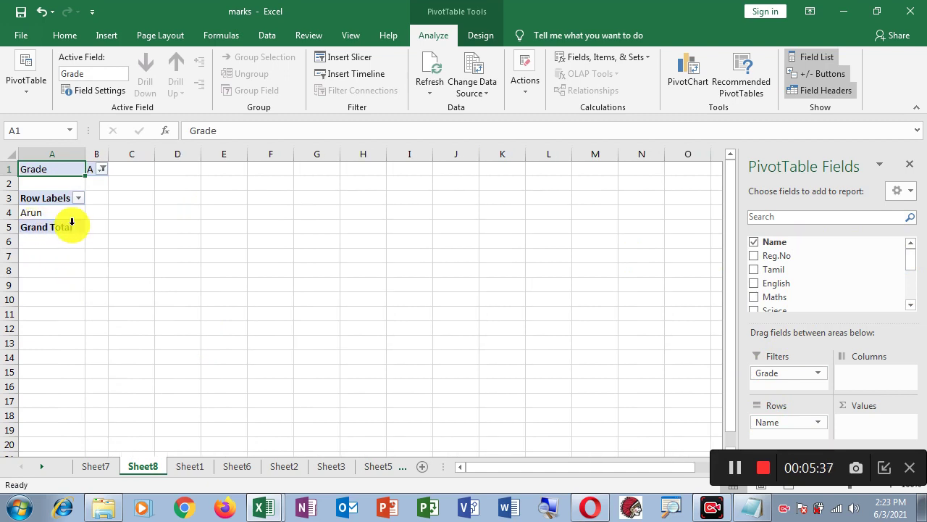
Step: Change the PivotTable's Grade filter to B, and after that to C
{"action": "left_click", "coordinate": [102, 169]}
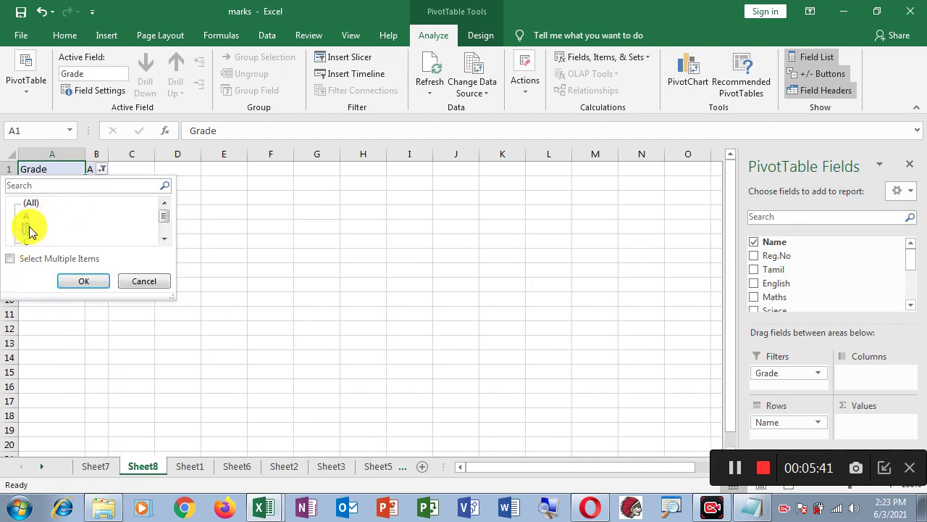
{"action": "left_click", "coordinate": [84, 281]}
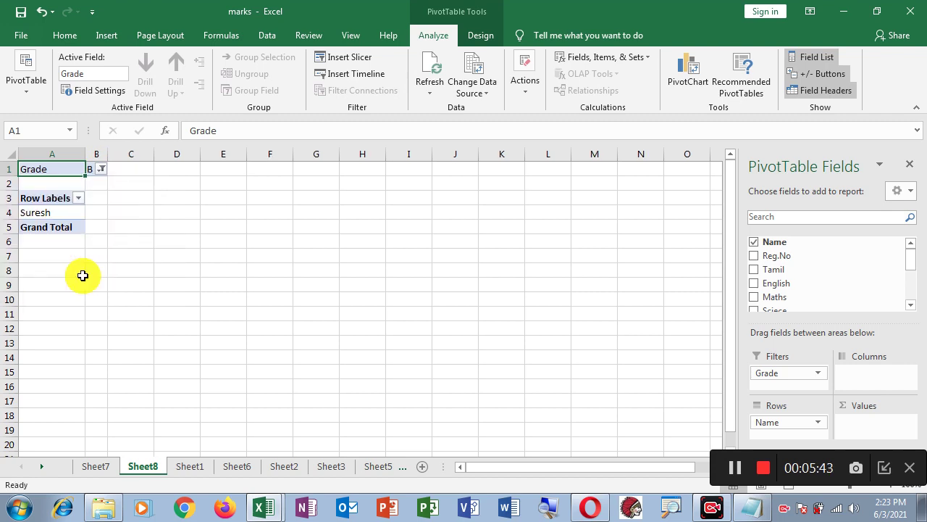
{"action": "left_click", "coordinate": [101, 168]}
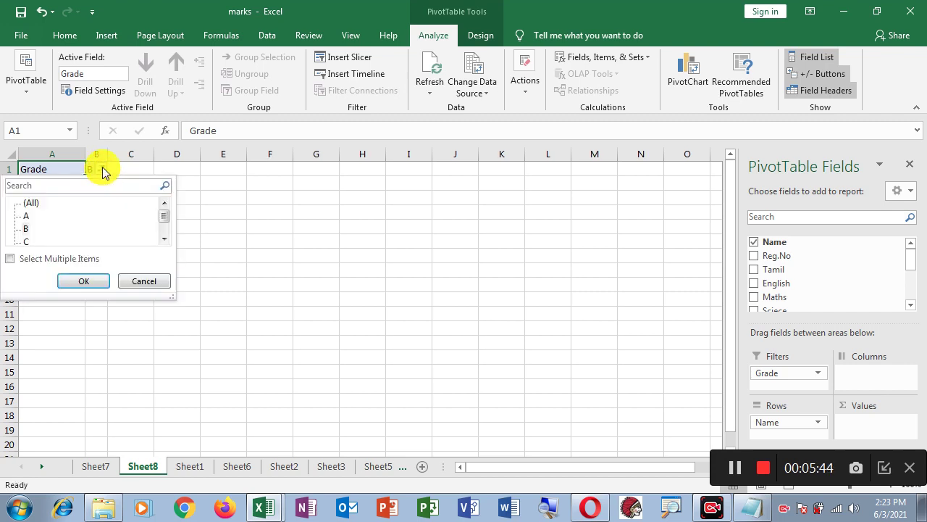
{"action": "left_click", "coordinate": [26, 241]}
{"action": "left_click", "coordinate": [86, 282]}
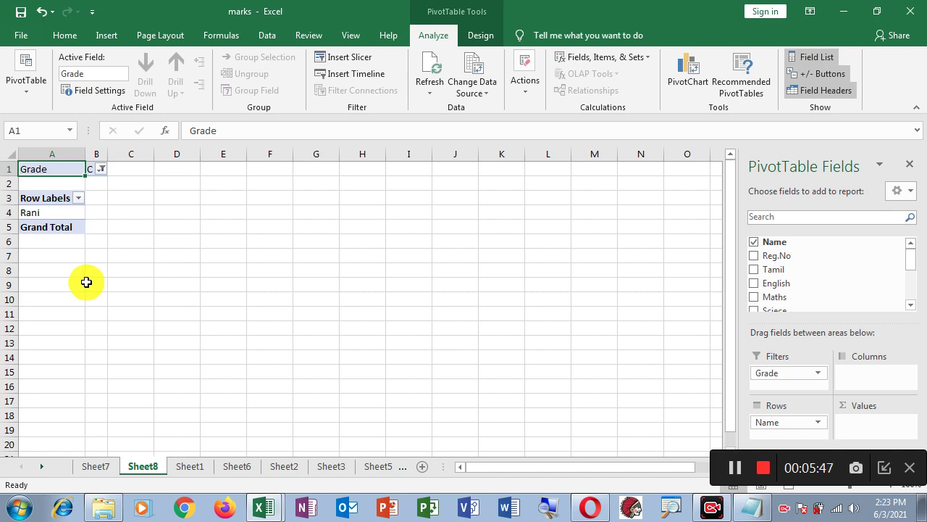
Step: Set the PivotTable's Grade filter to No
{"action": "left_click", "coordinate": [101, 168]}
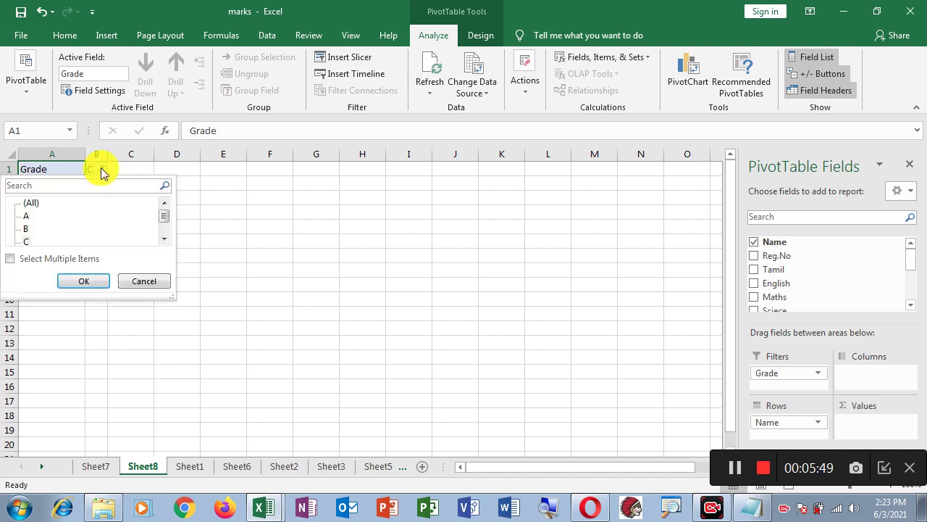
{"action": "left_click", "coordinate": [164, 238]}
{"action": "left_click", "coordinate": [163, 239]}
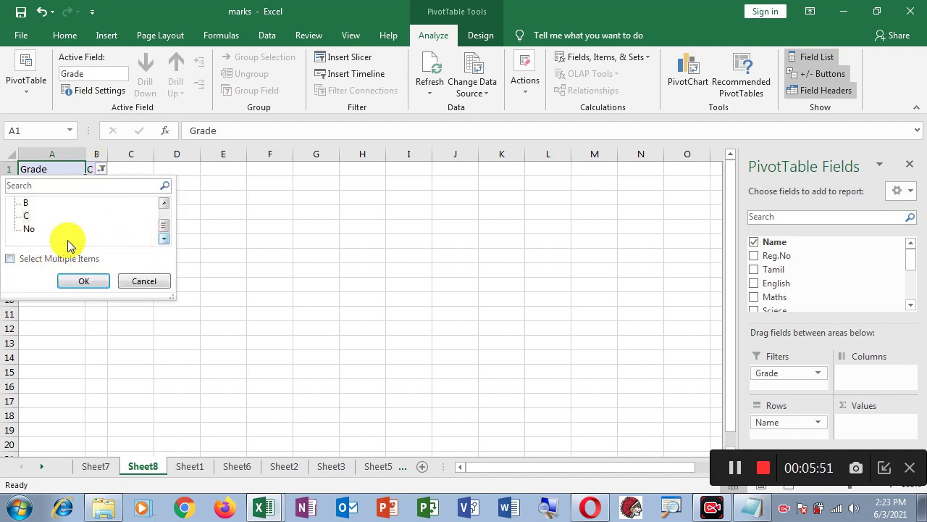
{"action": "left_click", "coordinate": [29, 229]}
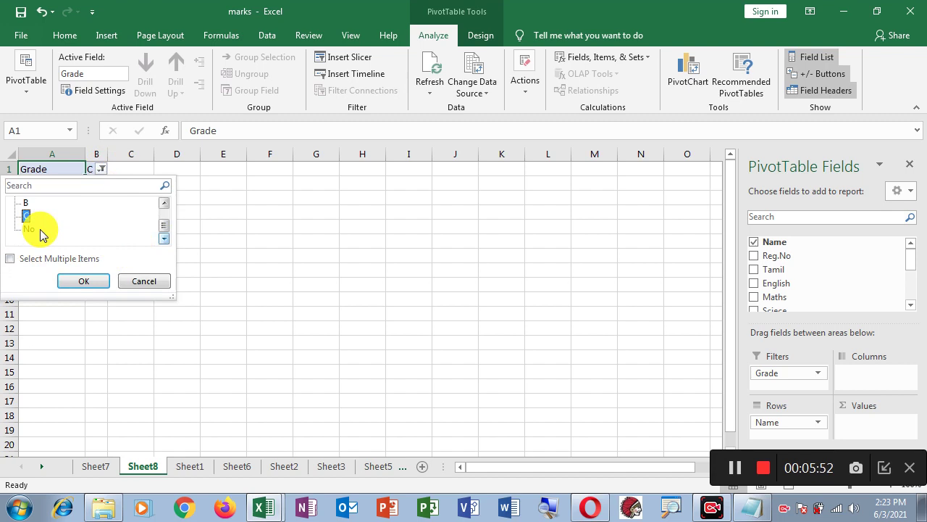
{"action": "left_click", "coordinate": [81, 285]}
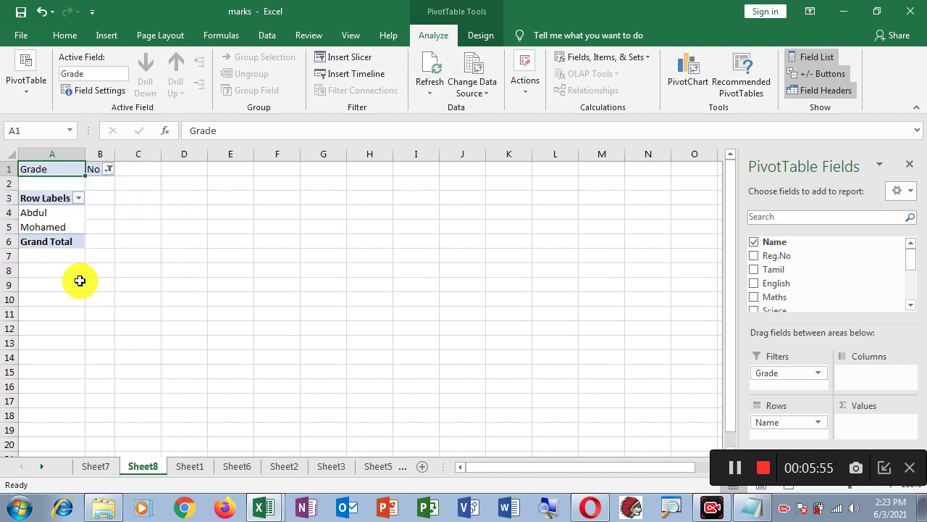